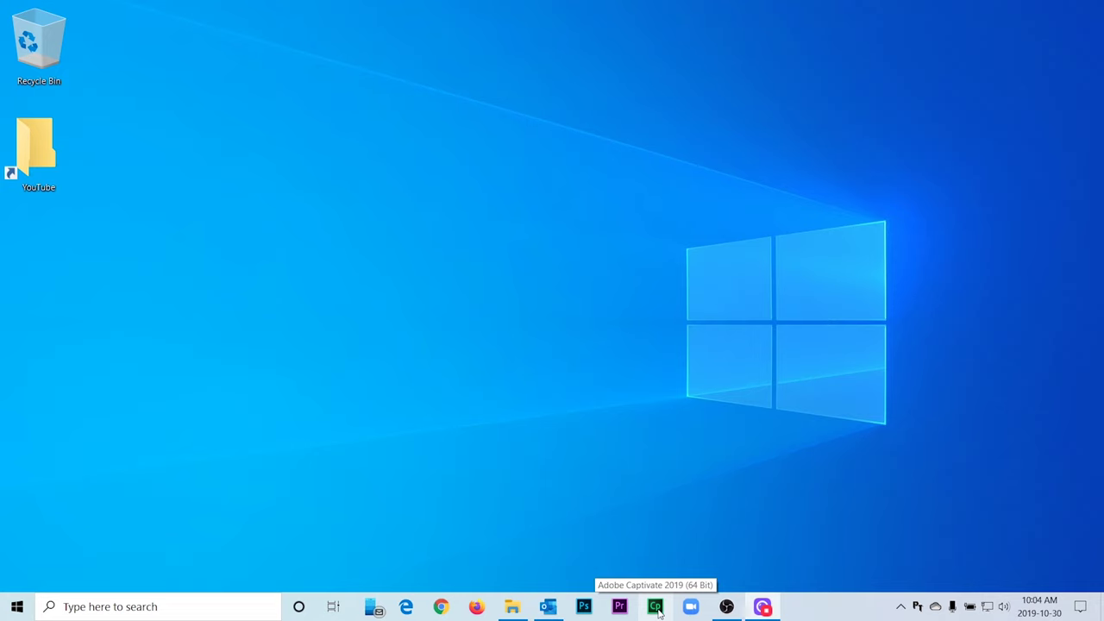
- From the taskbar shortcut's Properties, open the Adobe Captivate 2019 x64 install folder
{"action": "right_click", "coordinate": [655, 607]}
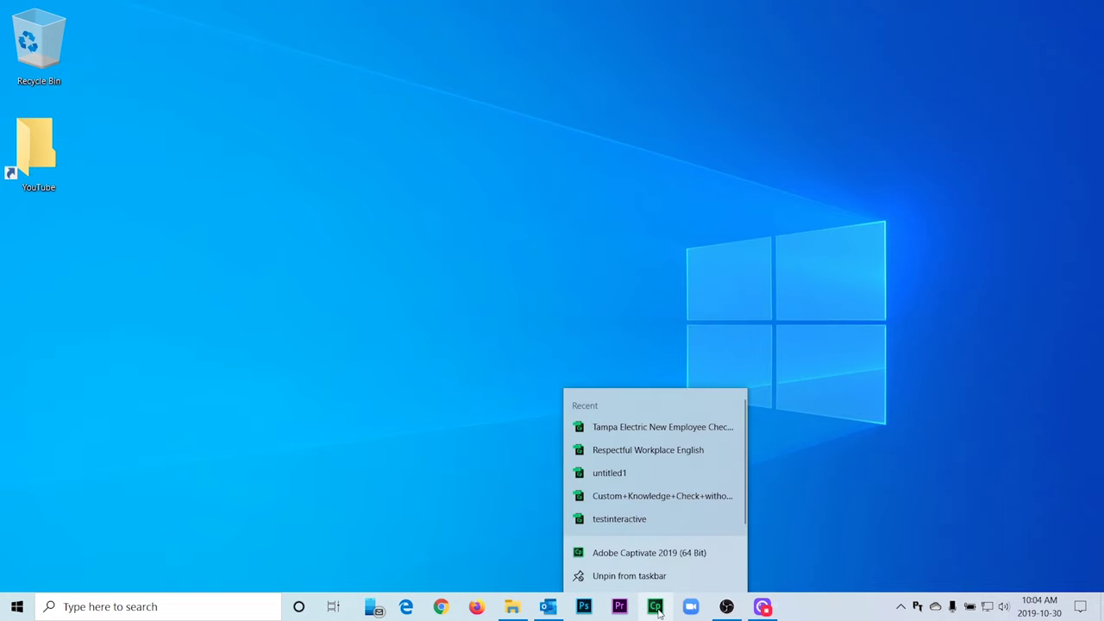
{"action": "right_click", "coordinate": [689, 556]}
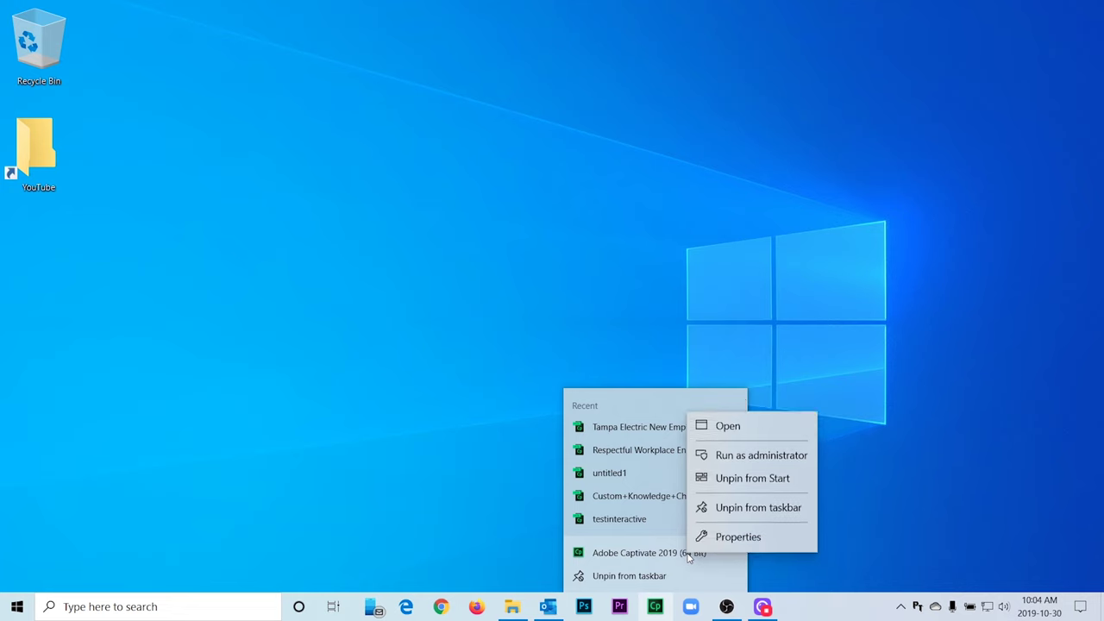
{"action": "left_click", "coordinate": [710, 541]}
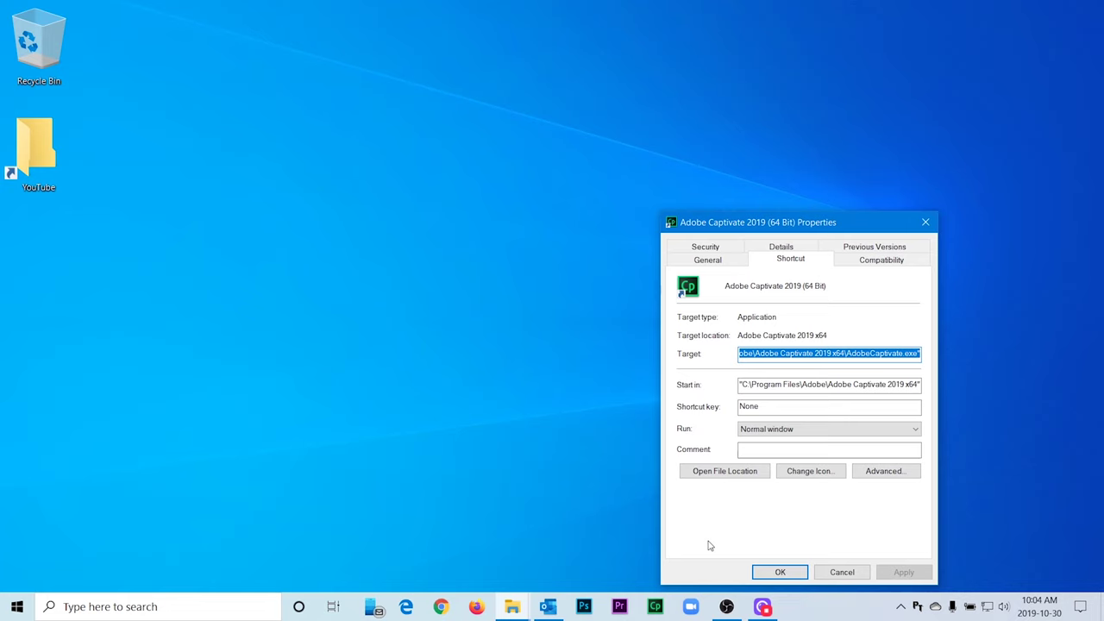
{"action": "left_click", "coordinate": [727, 479]}
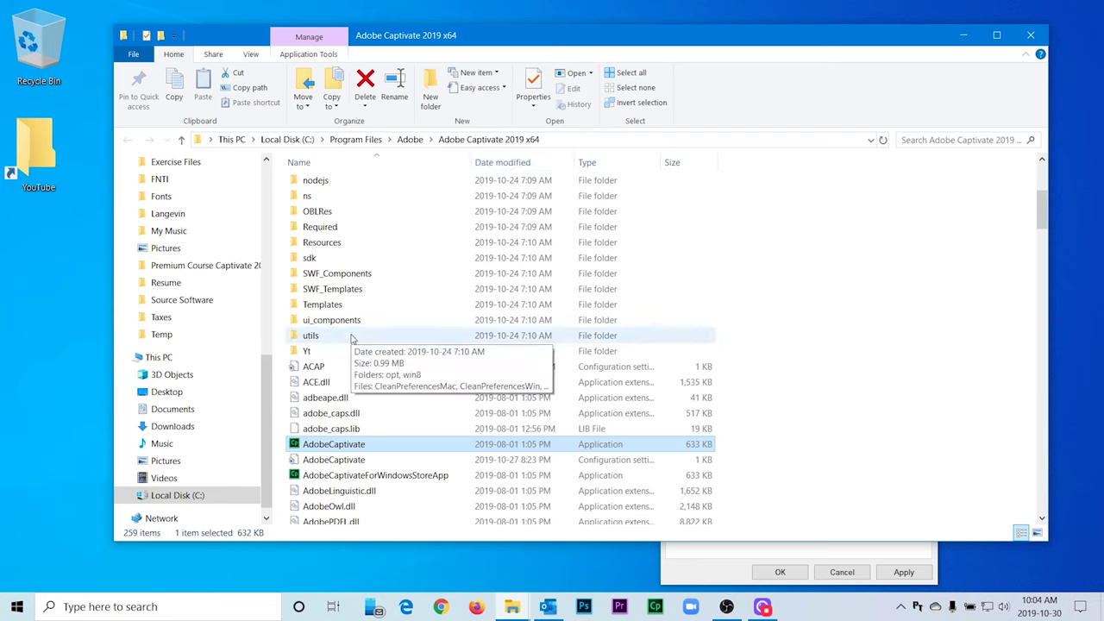
- Go into the utils folder and select the CleanPreferencesWin batch file
{"action": "double_click", "coordinate": [352, 337]}
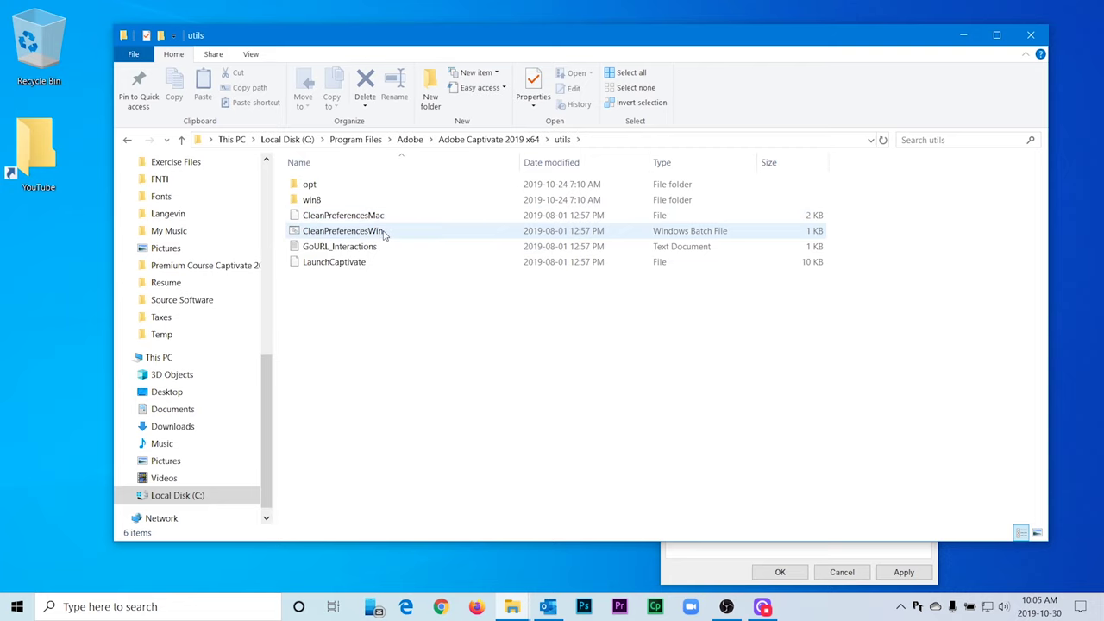
{"action": "mouse_move", "coordinate": [384, 234]}
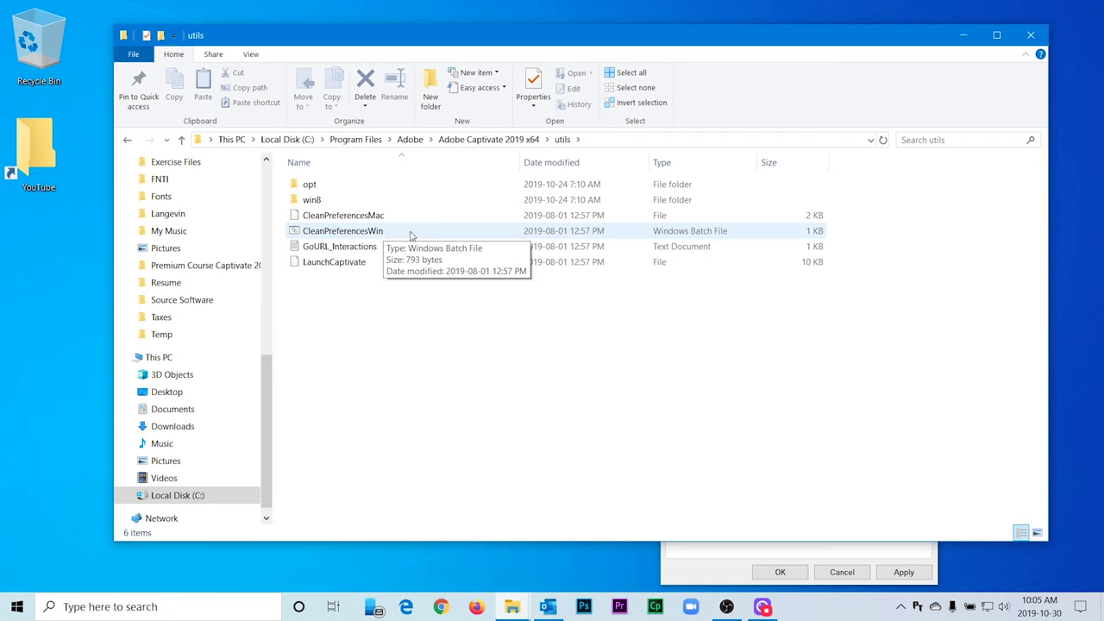
{"action": "left_click", "coordinate": [410, 235]}
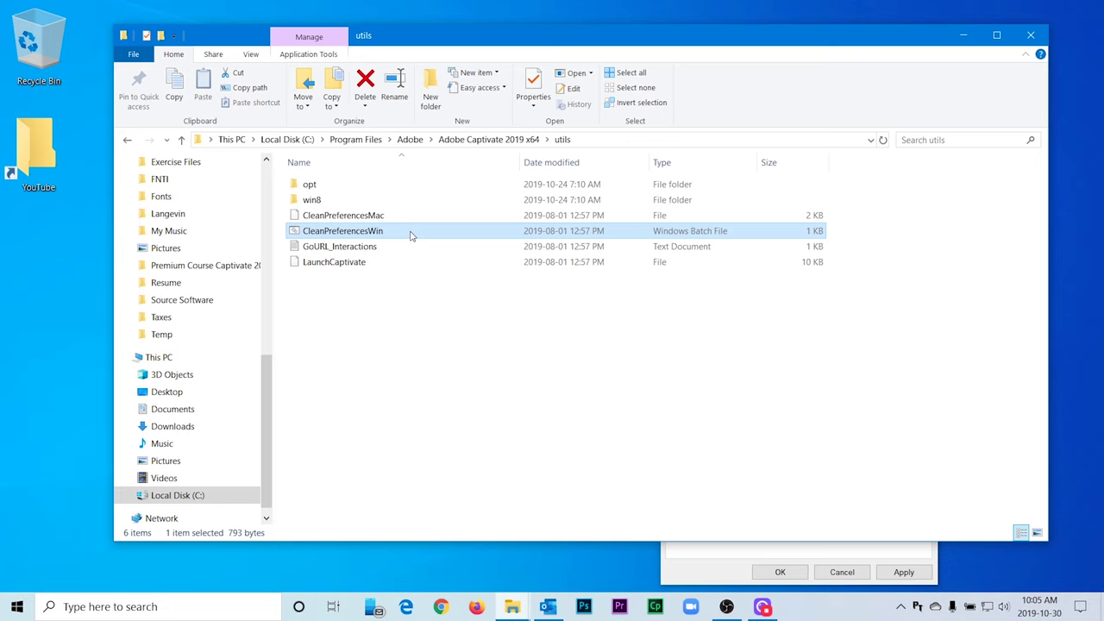
- Navigate to C:\Users\Public\Public Documents\Adobe\eLearning Assets and select its four subfolders
{"action": "left_click", "coordinate": [288, 140]}
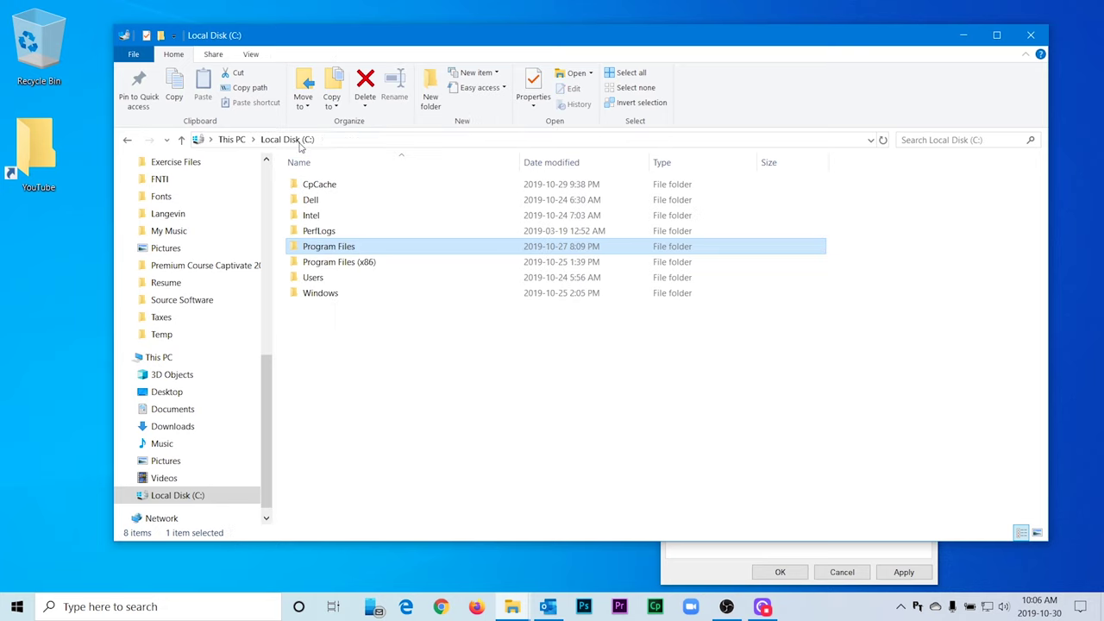
{"action": "double_click", "coordinate": [327, 280]}
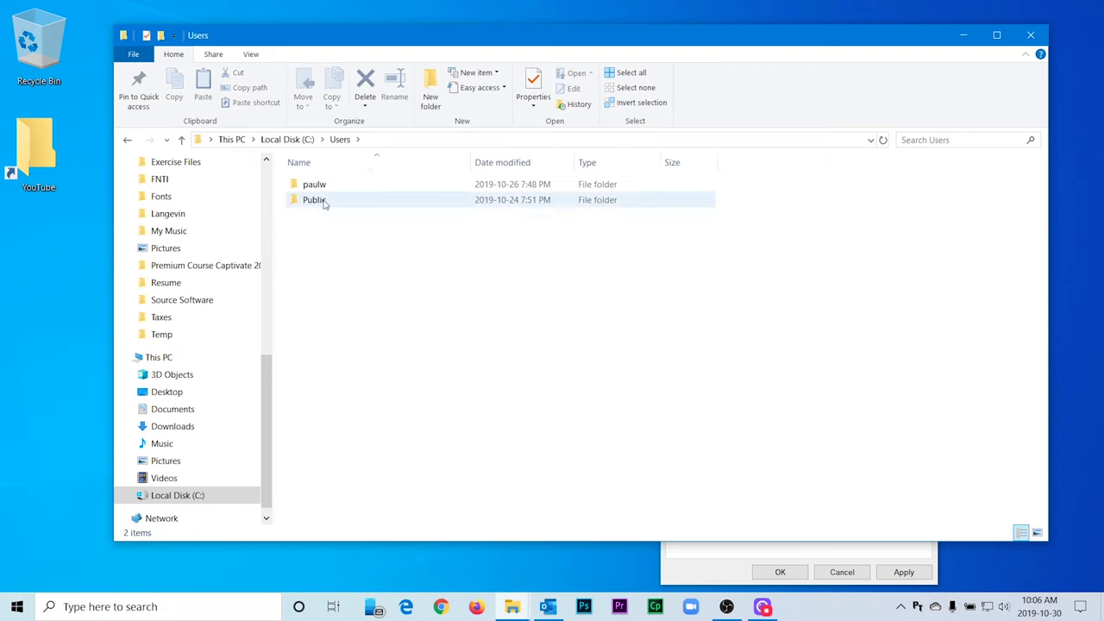
{"action": "double_click", "coordinate": [324, 202]}
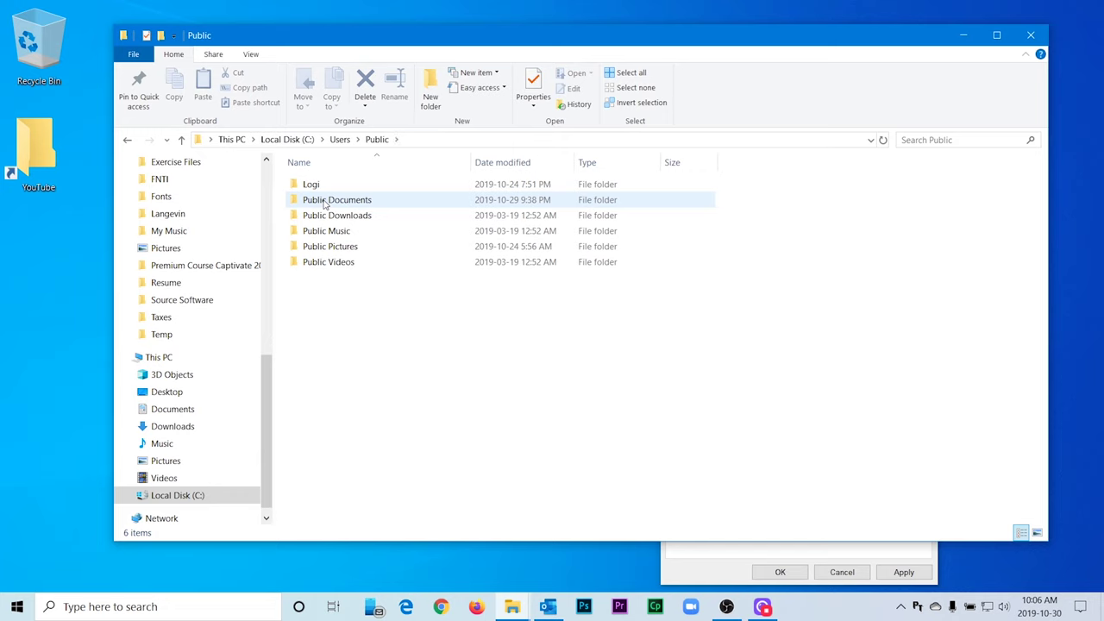
{"action": "double_click", "coordinate": [363, 207]}
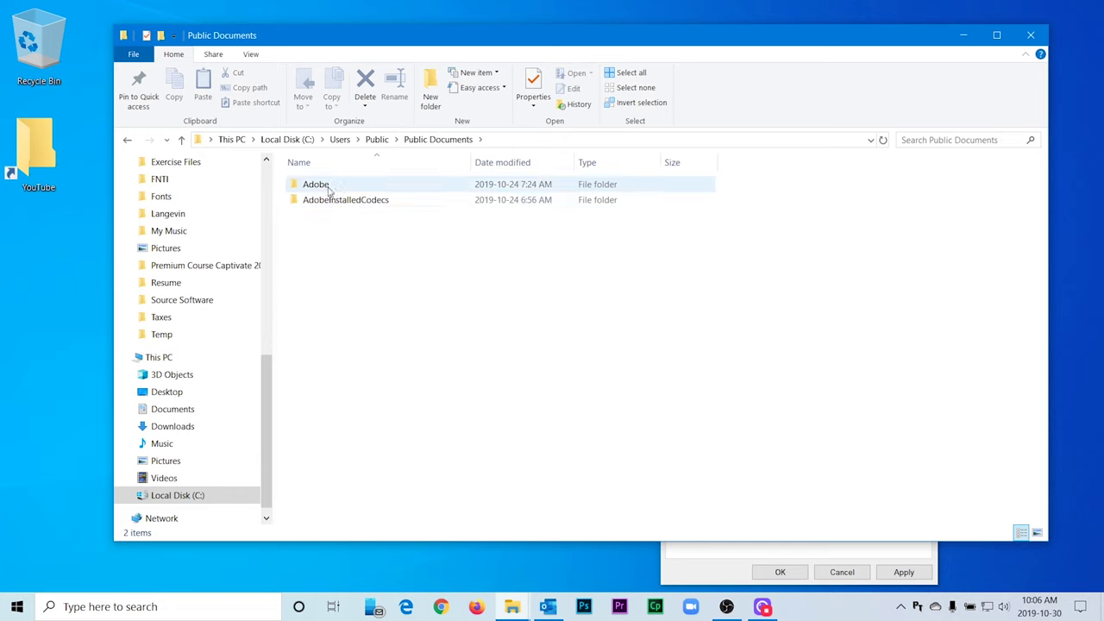
{"action": "double_click", "coordinate": [324, 187]}
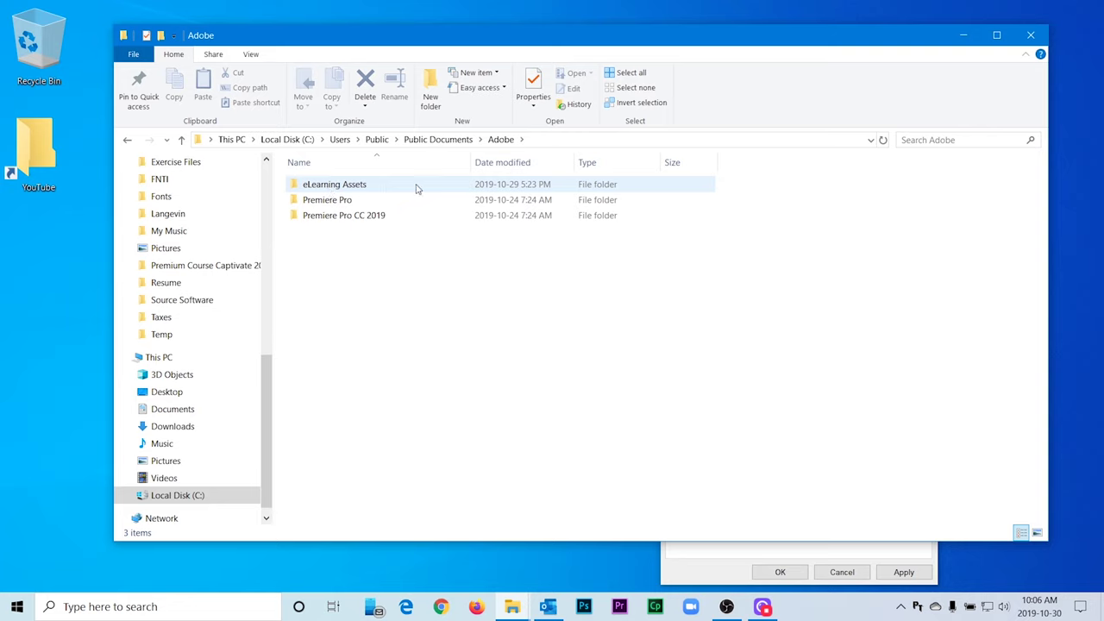
{"action": "mouse_move", "coordinate": [366, 191]}
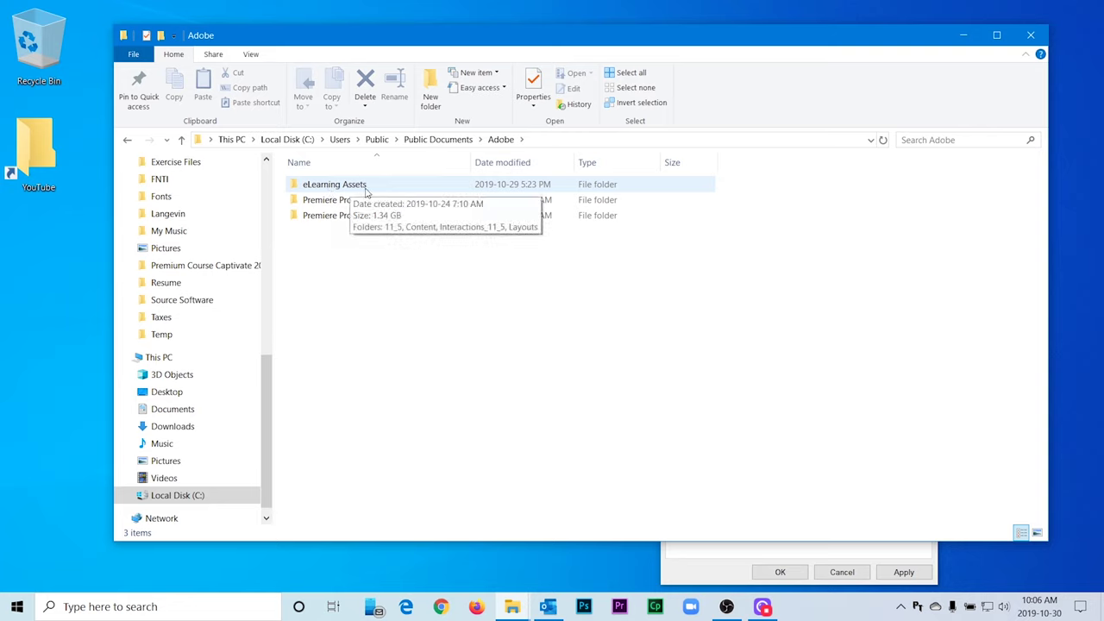
{"action": "double_click", "coordinate": [367, 186]}
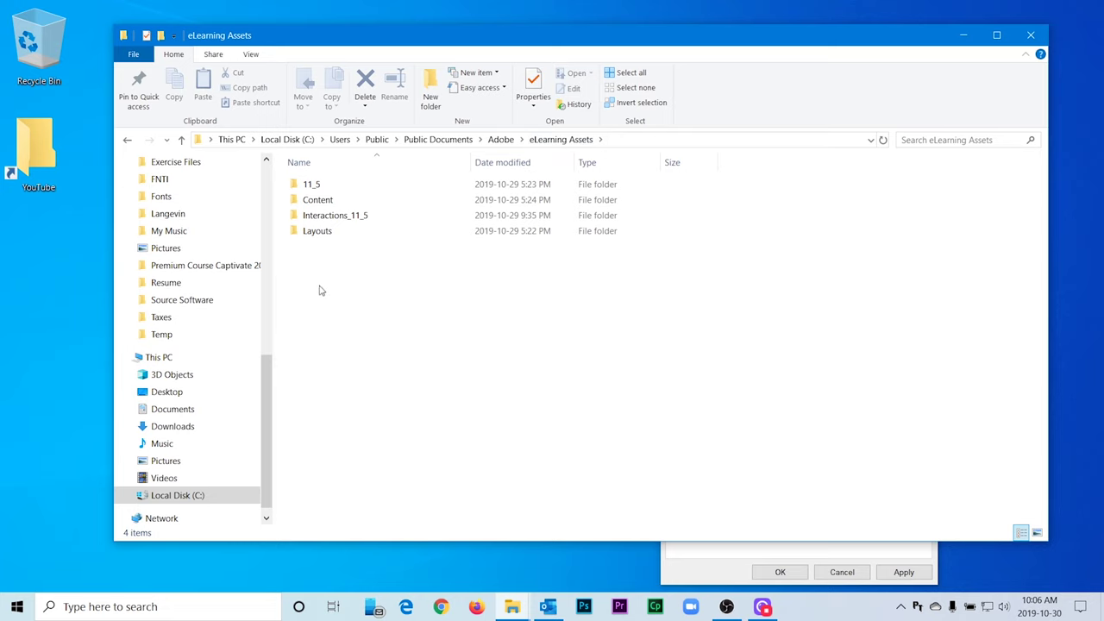
{"action": "left_click_drag", "start_coordinate": [317, 289], "coordinate": [471, 191]}
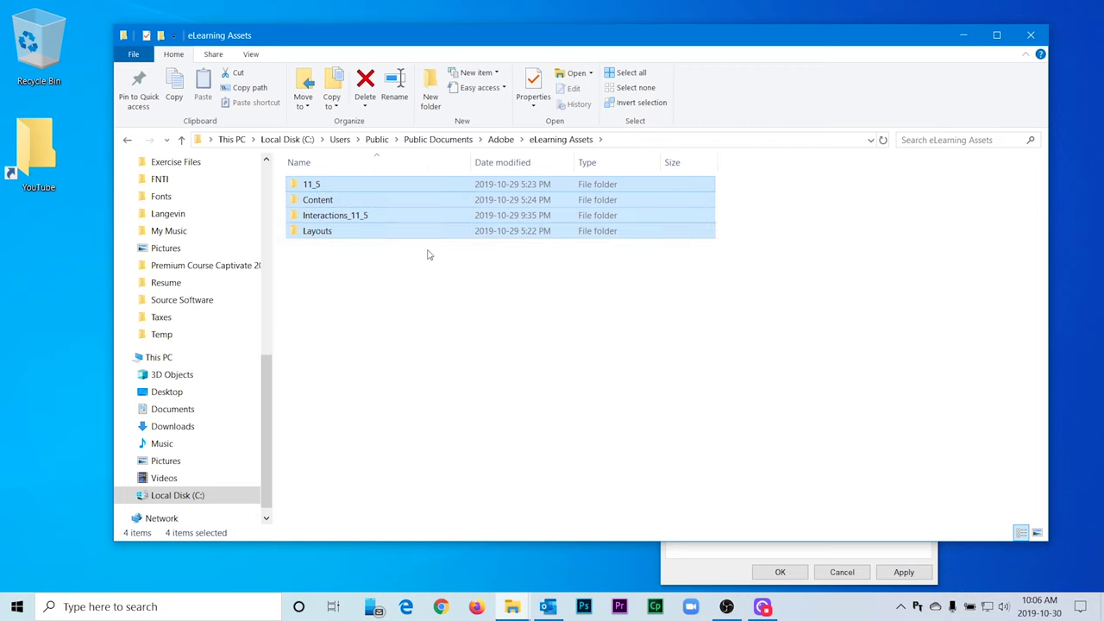
- Delete the four eLearning Assets subfolders and launch Adobe Captivate 2019
{"action": "left_click", "coordinate": [369, 79]}
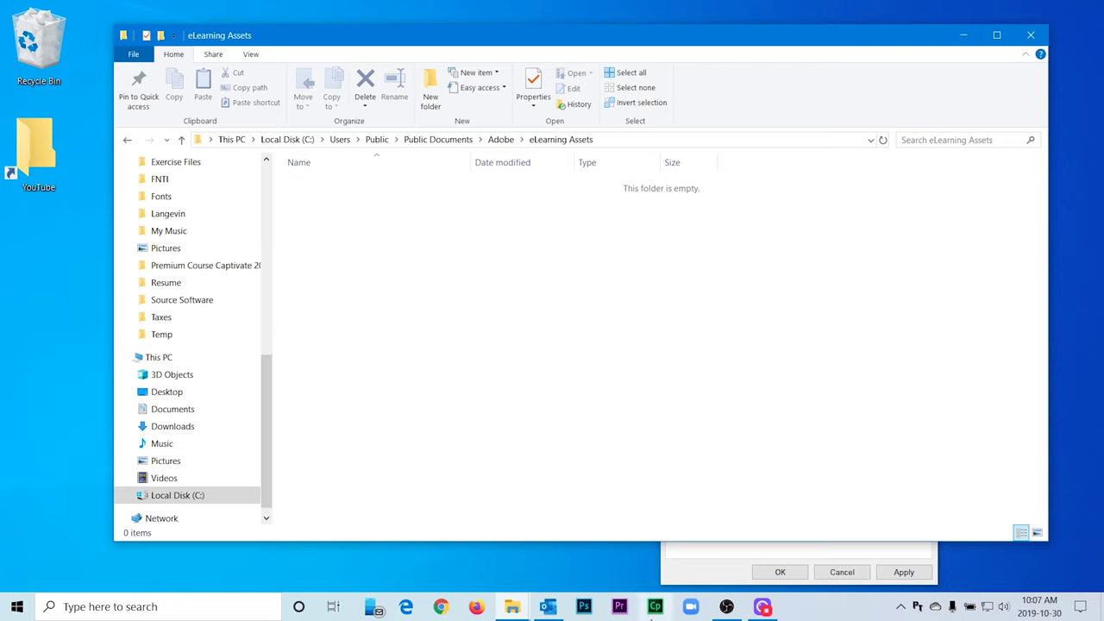
{"action": "left_click", "coordinate": [655, 606]}
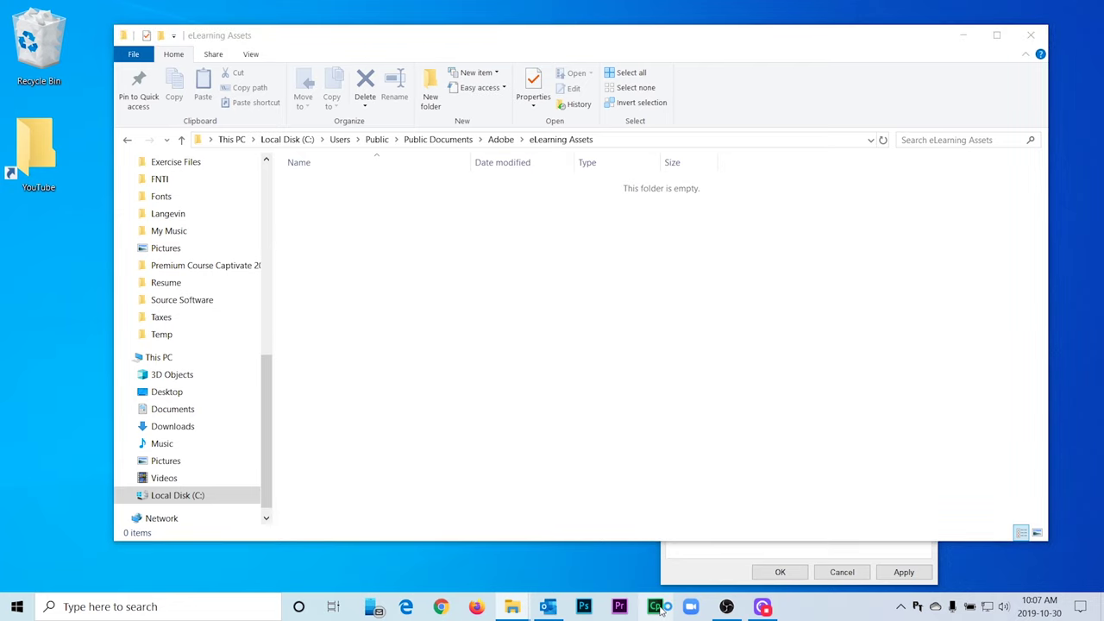
- Check that eLearning Assets is refilled, then close the Properties and Captivate welcome windows
{"action": "left_click", "coordinate": [409, 502]}
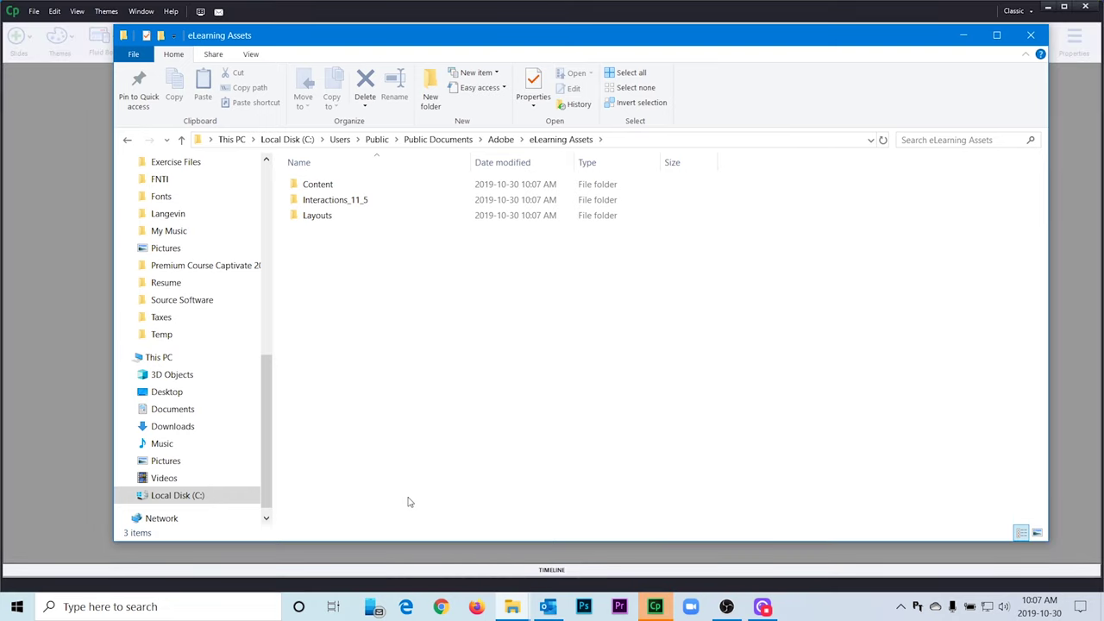
{"action": "left_click", "coordinate": [963, 36]}
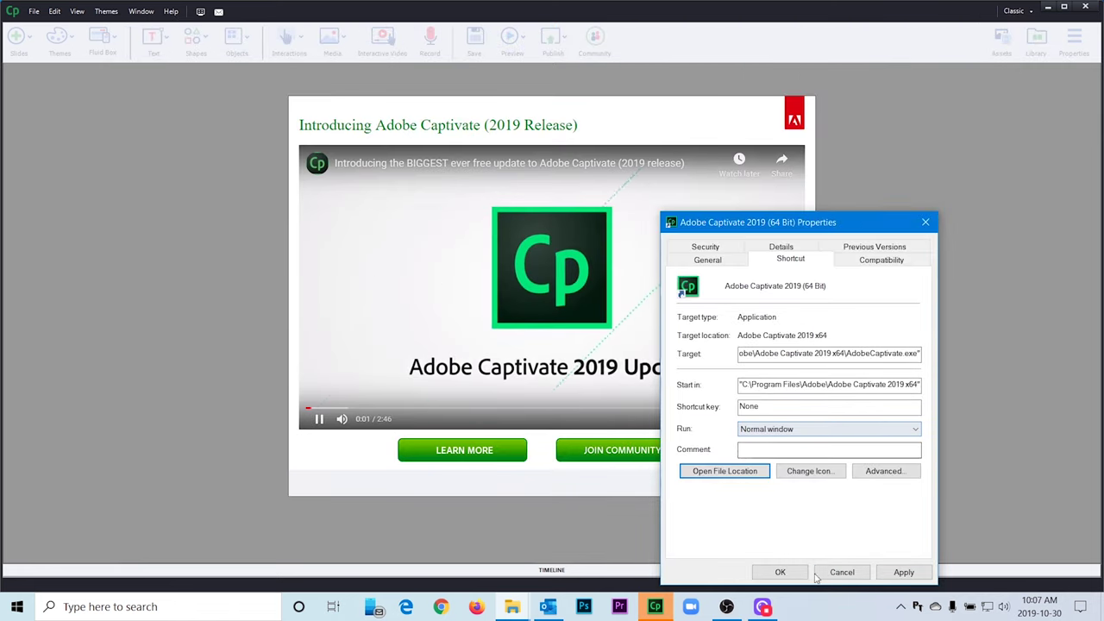
{"action": "left_click", "coordinate": [780, 571]}
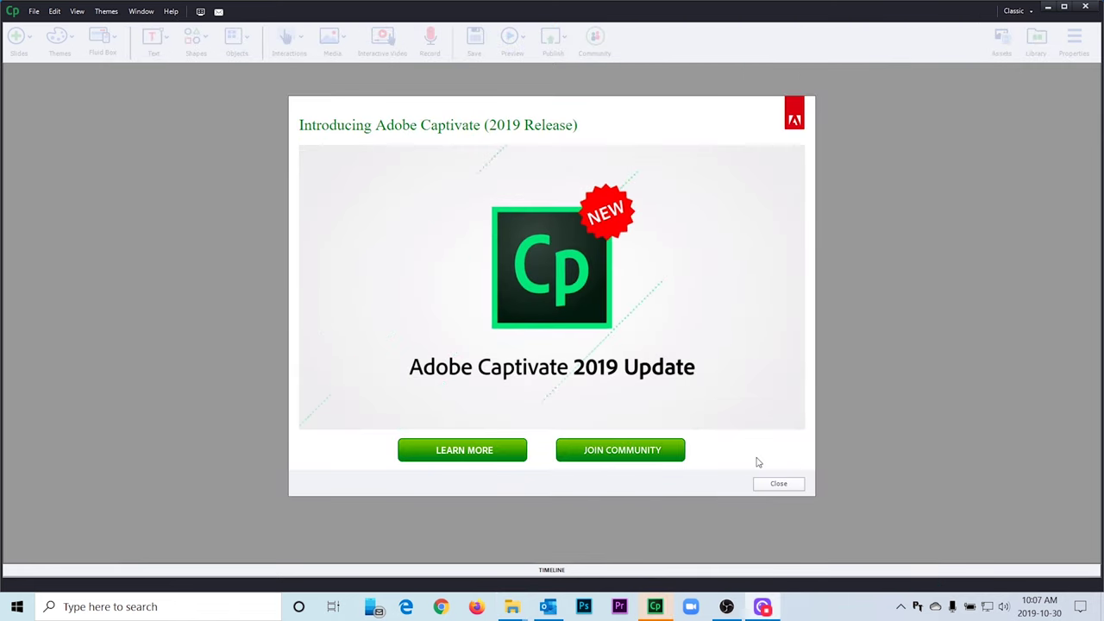
{"action": "left_click", "coordinate": [789, 483]}
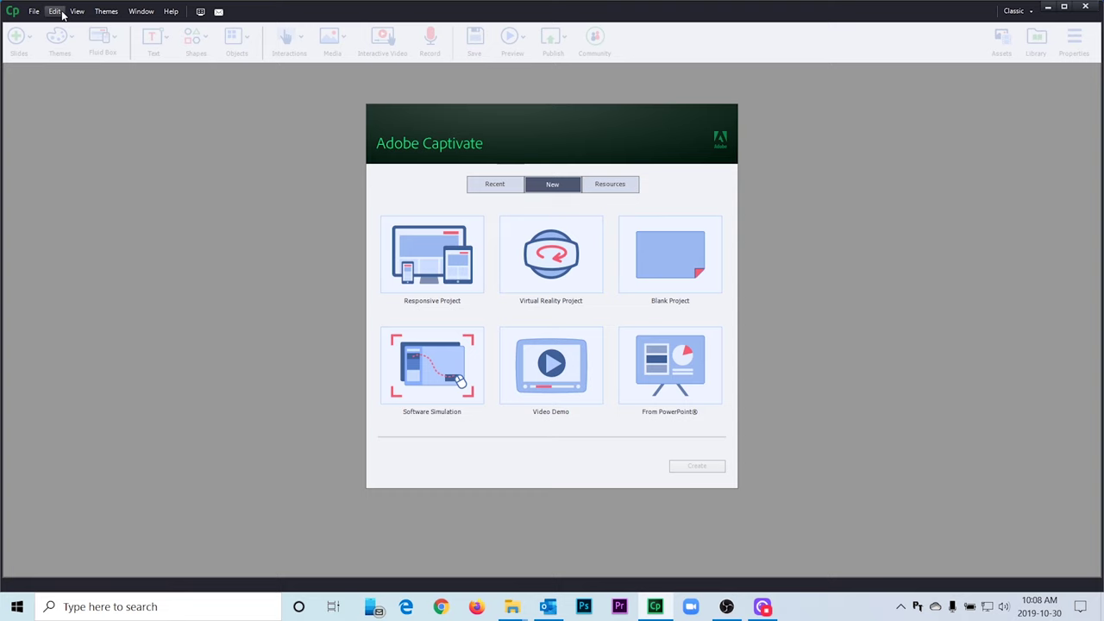
- In Edit > Preferences, change the Publish At location to the Desktop folder
{"action": "left_click", "coordinate": [54, 11]}
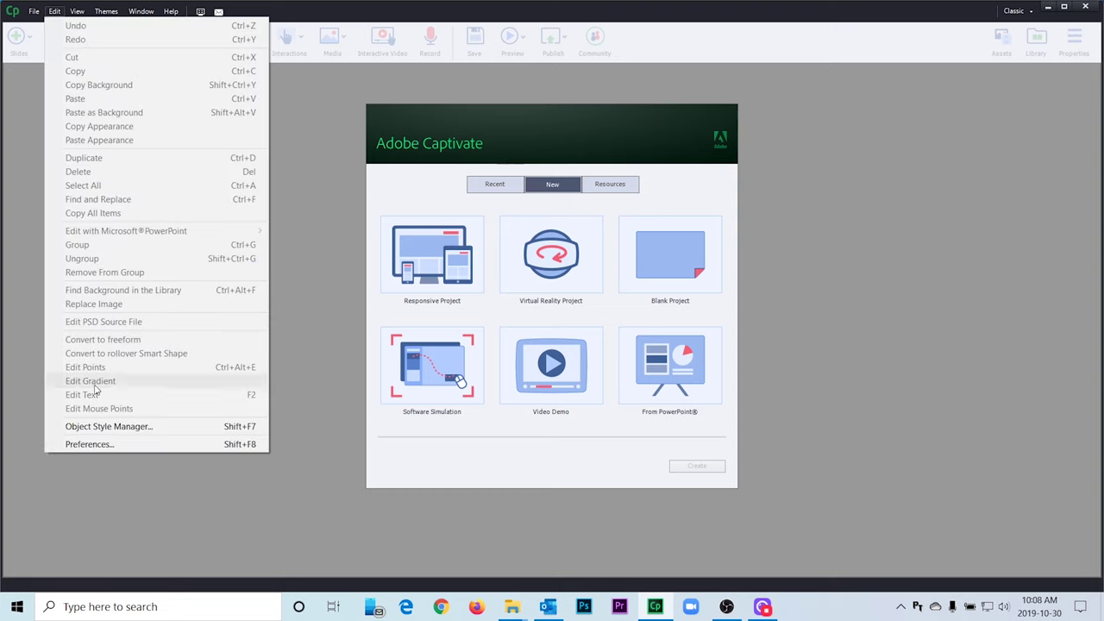
{"action": "left_click", "coordinate": [95, 443]}
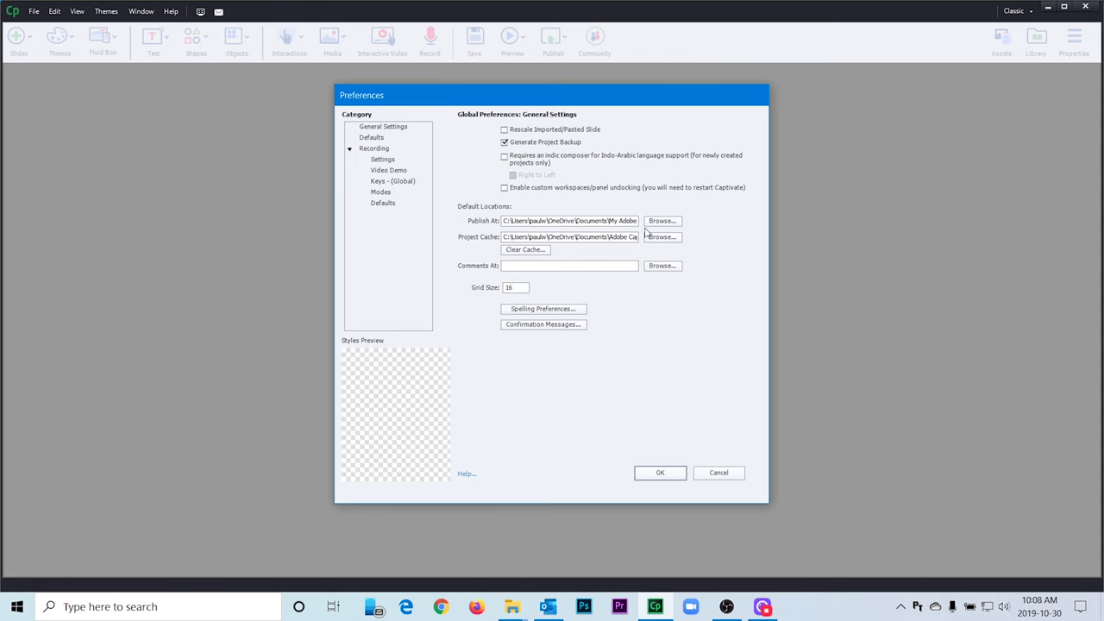
{"action": "left_click", "coordinate": [664, 221]}
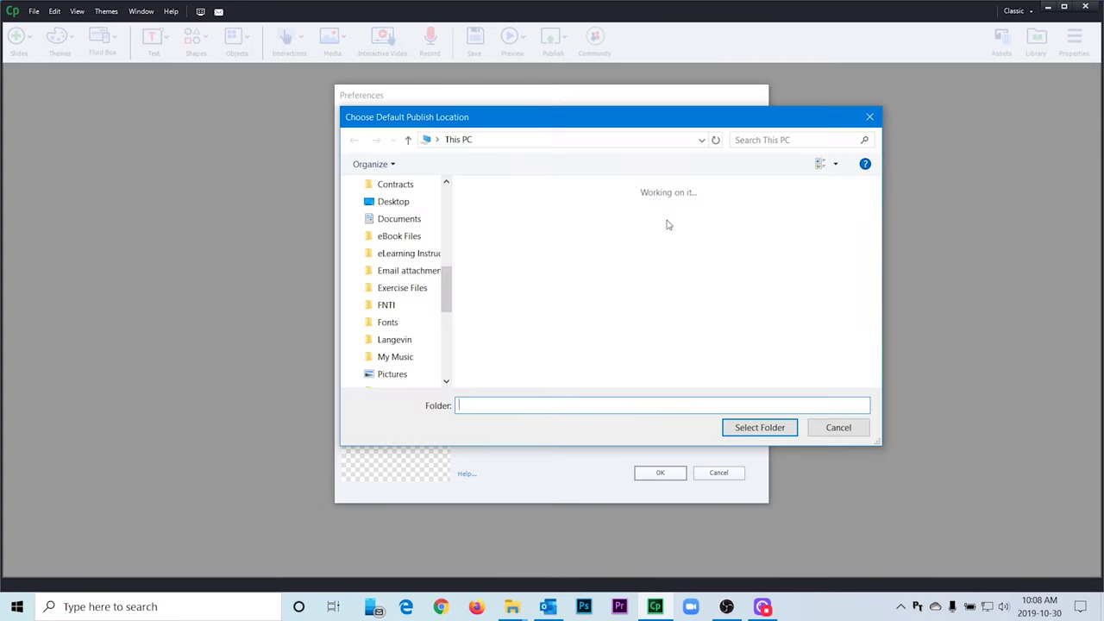
{"action": "scroll", "coordinate": [445, 290], "scroll_direction": "up", "scroll_amount": 10}
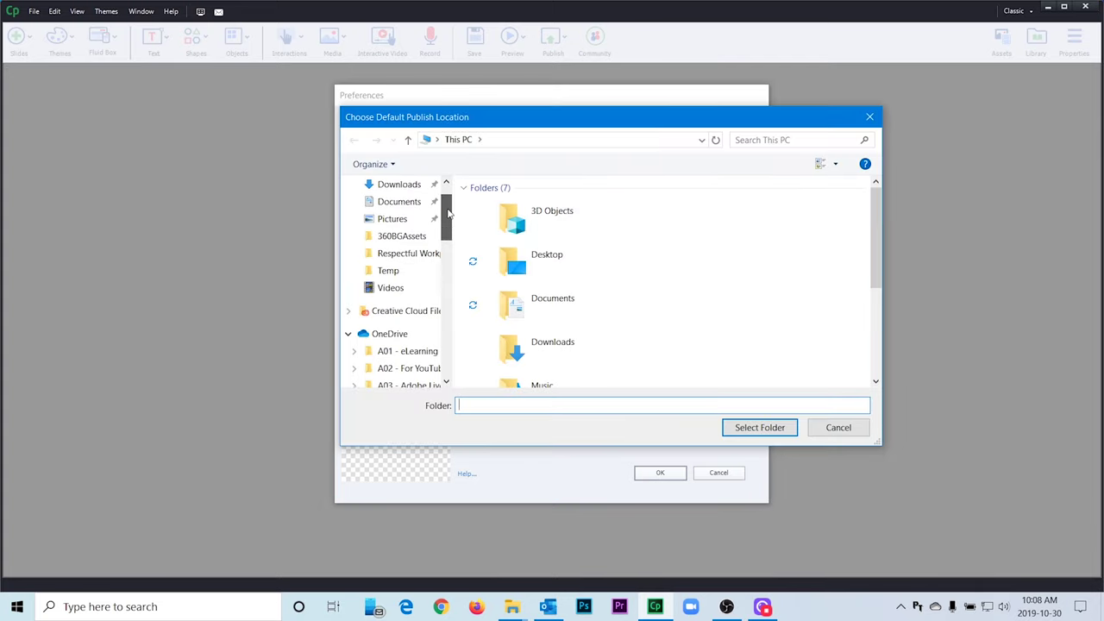
{"action": "left_click", "coordinate": [370, 220]}
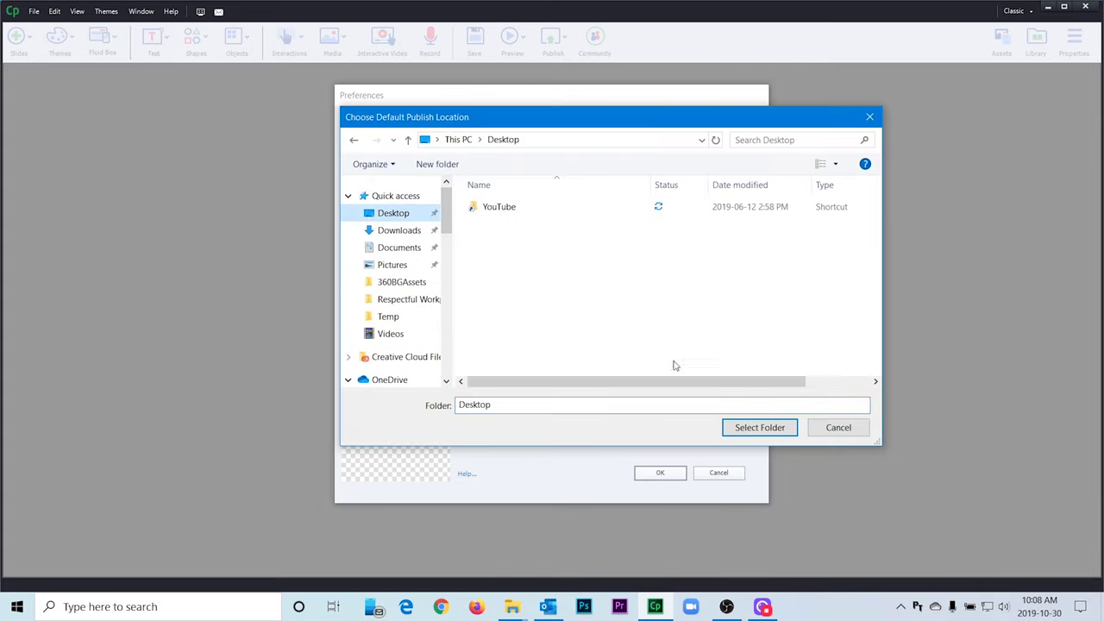
{"action": "left_click", "coordinate": [773, 431]}
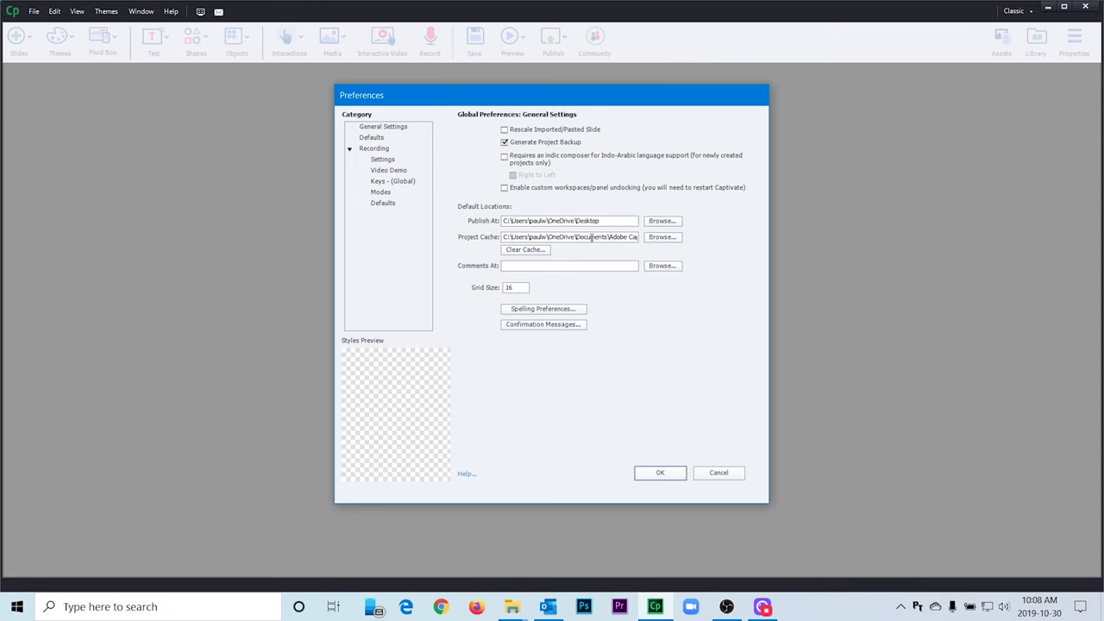
- Change the Project Cache location to This PC > Local Disk (C:) > CpCache
{"action": "left_click", "coordinate": [662, 236]}
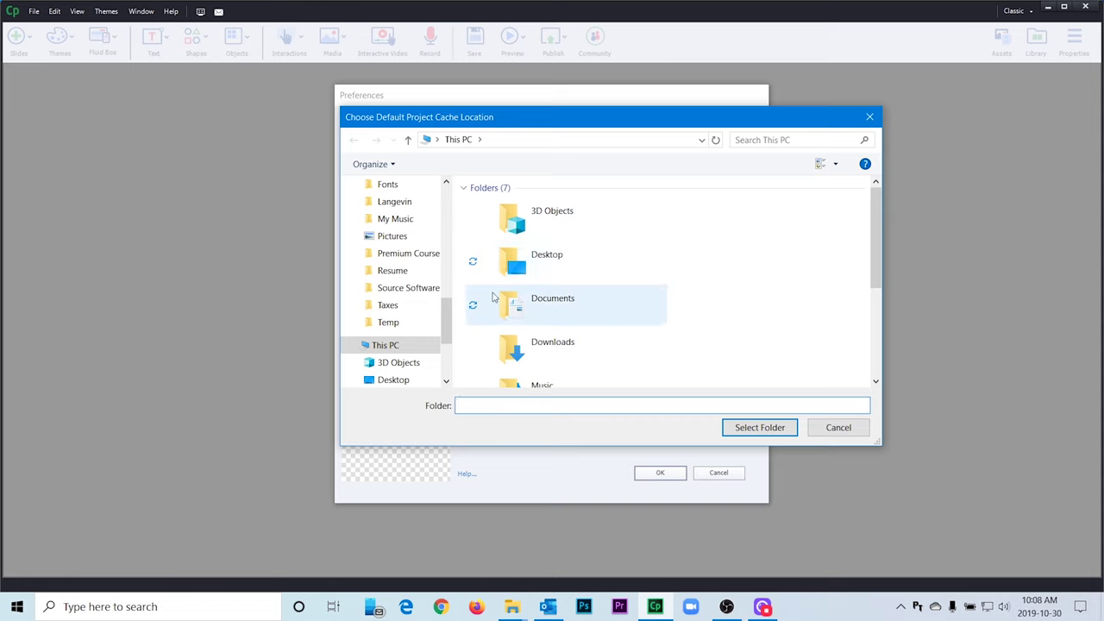
{"action": "double_click", "coordinate": [388, 345]}
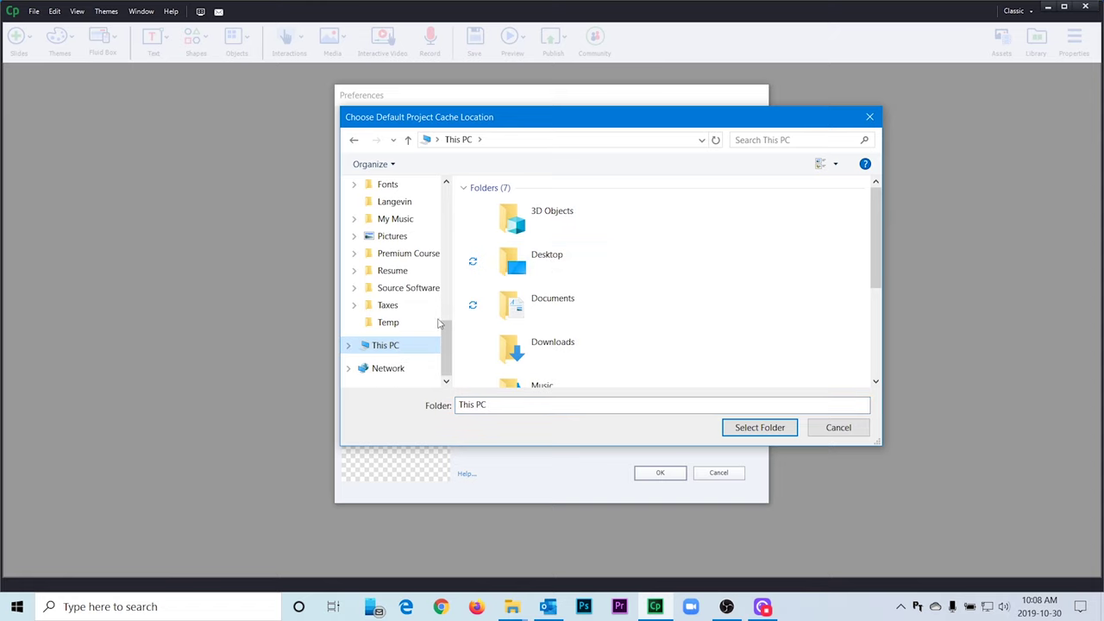
{"action": "scroll", "coordinate": [603, 327], "scroll_direction": "down", "scroll_amount": 3}
{"action": "double_click", "coordinate": [591, 371]}
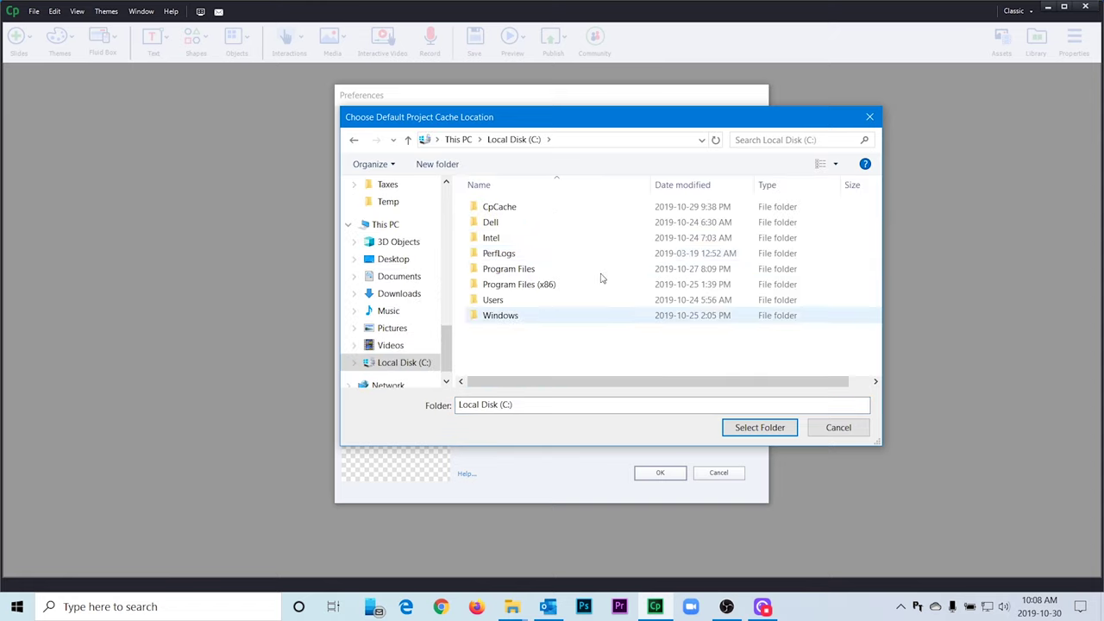
{"action": "double_click", "coordinate": [504, 211]}
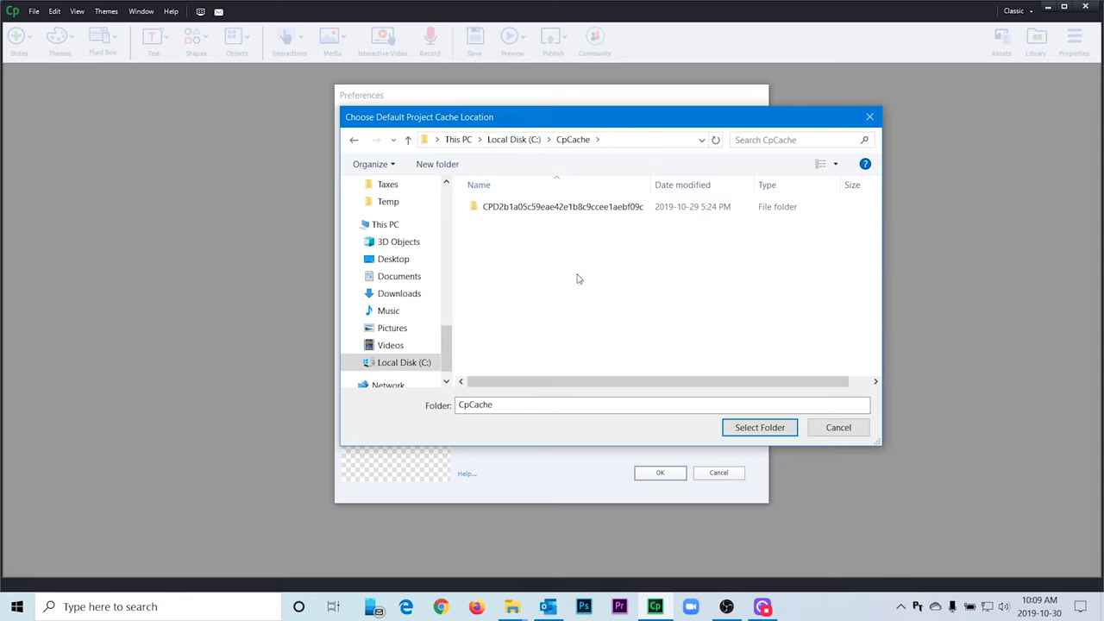
{"action": "left_click", "coordinate": [759, 428]}
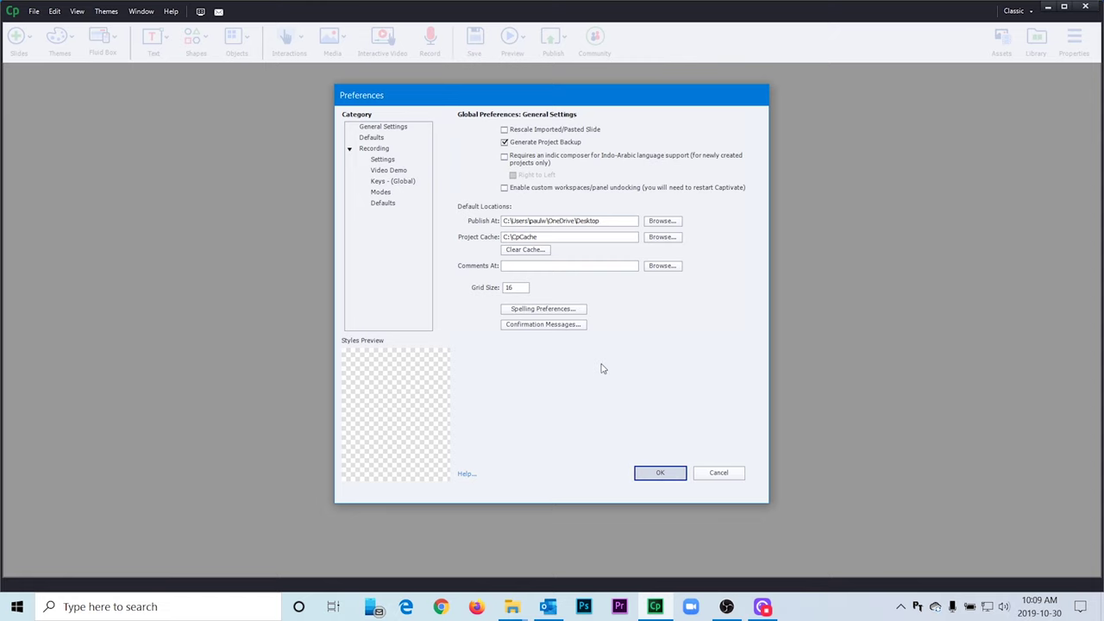
- Confirm the Preferences dialog to apply the Desktop publish and C:\CpCache cache locations
{"action": "key", "text": "Return"}
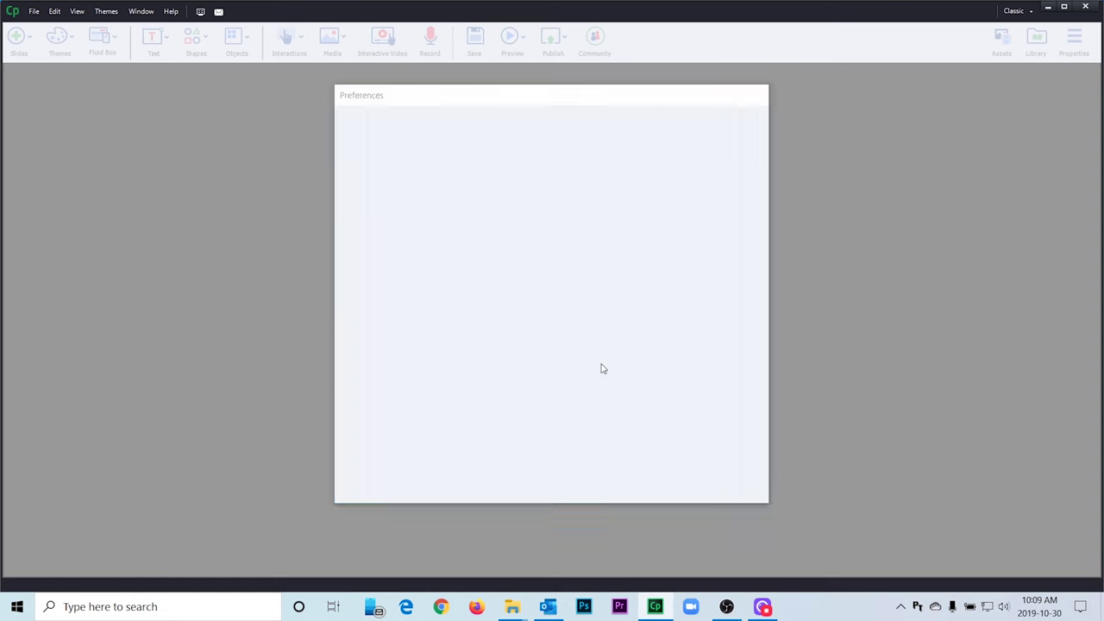